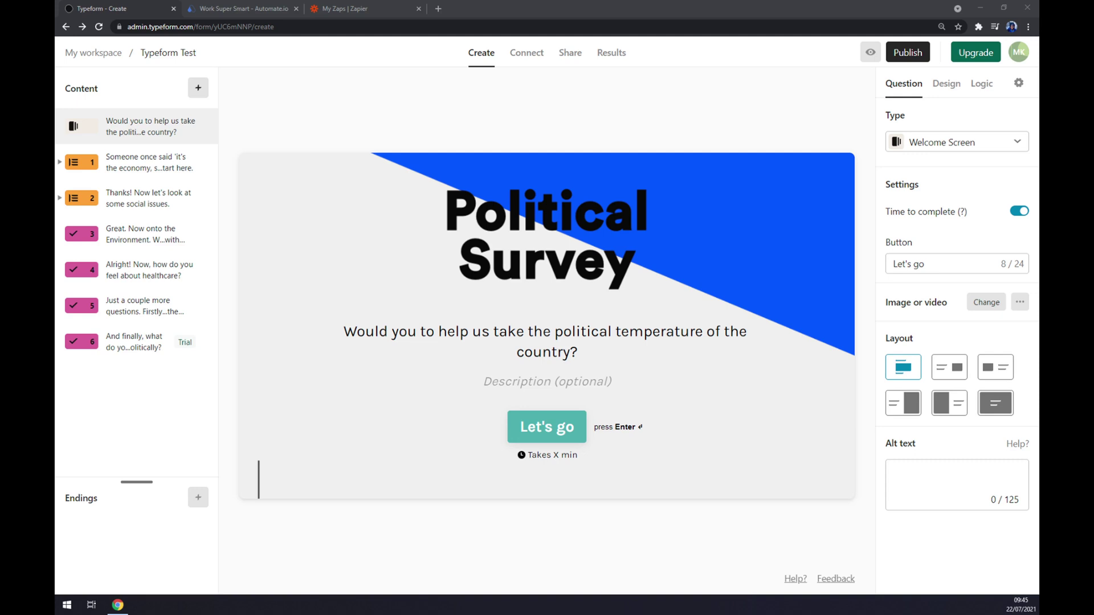
Step: Filter the form's Typeform integrations with 'airt' down to the Airtable card, then move to Automate.io
click(280, 69)
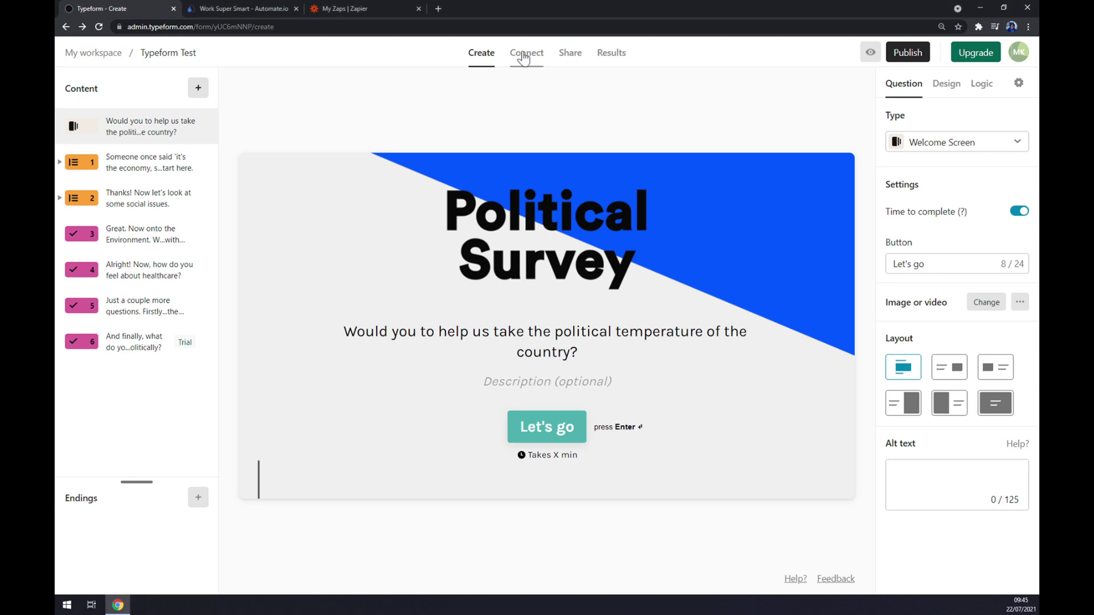
click(523, 55)
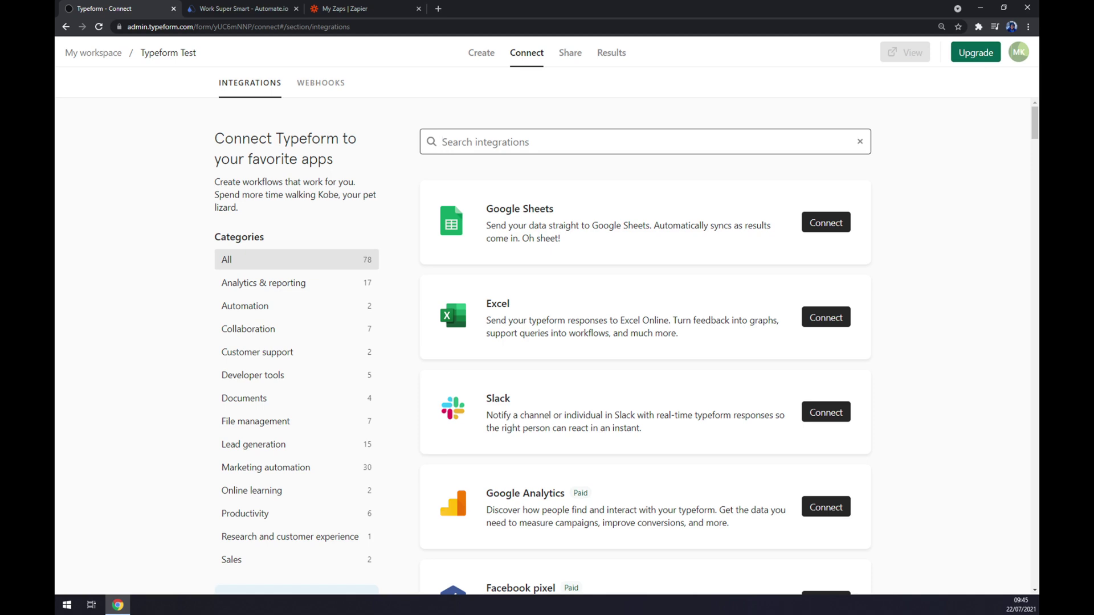
text(airt)
click(544, 204)
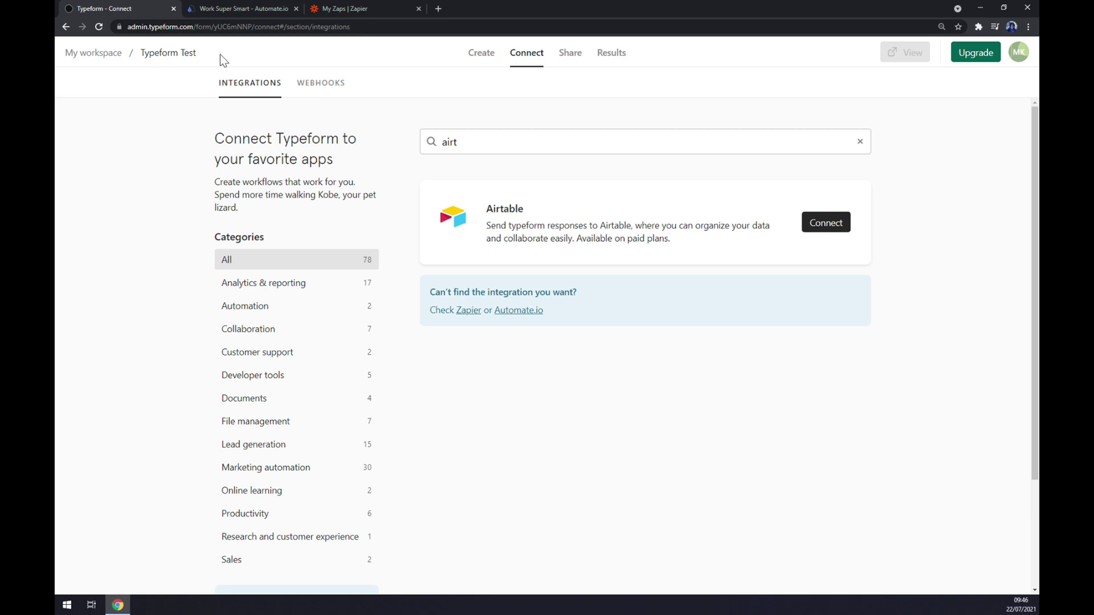
click(249, 8)
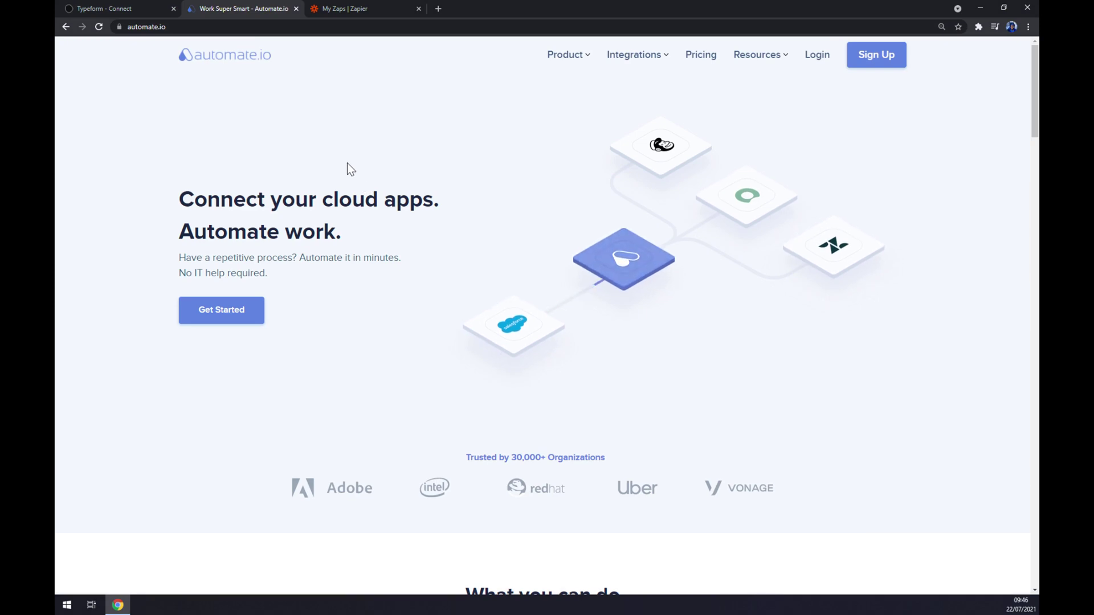
Step: Search Automate.io's full app integrations list for 'type' and open the Typeform integrations page
mouse_move(640, 58)
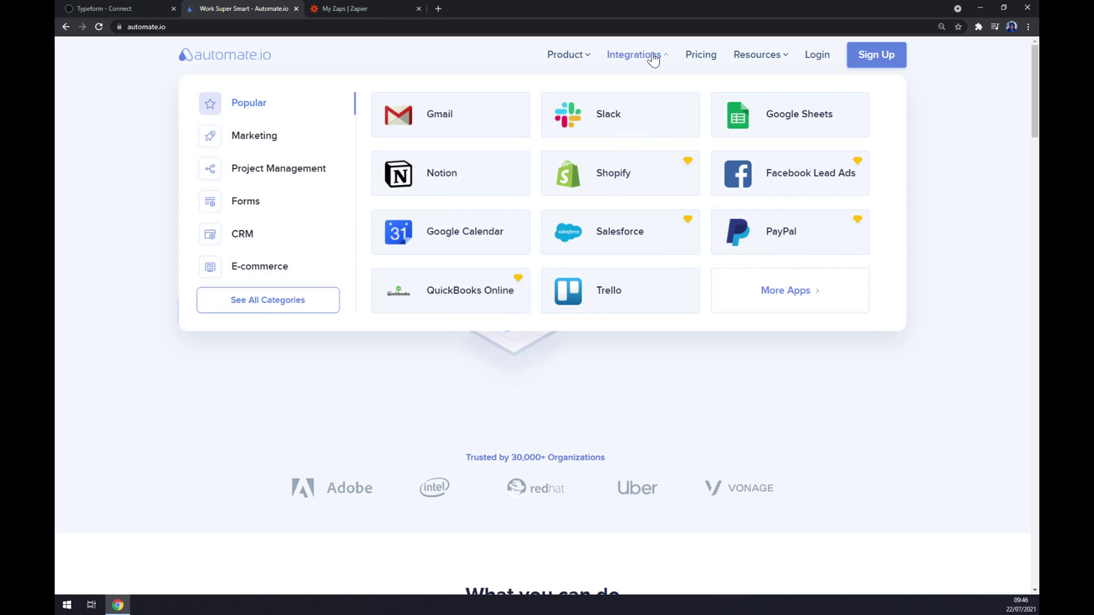
click(272, 308)
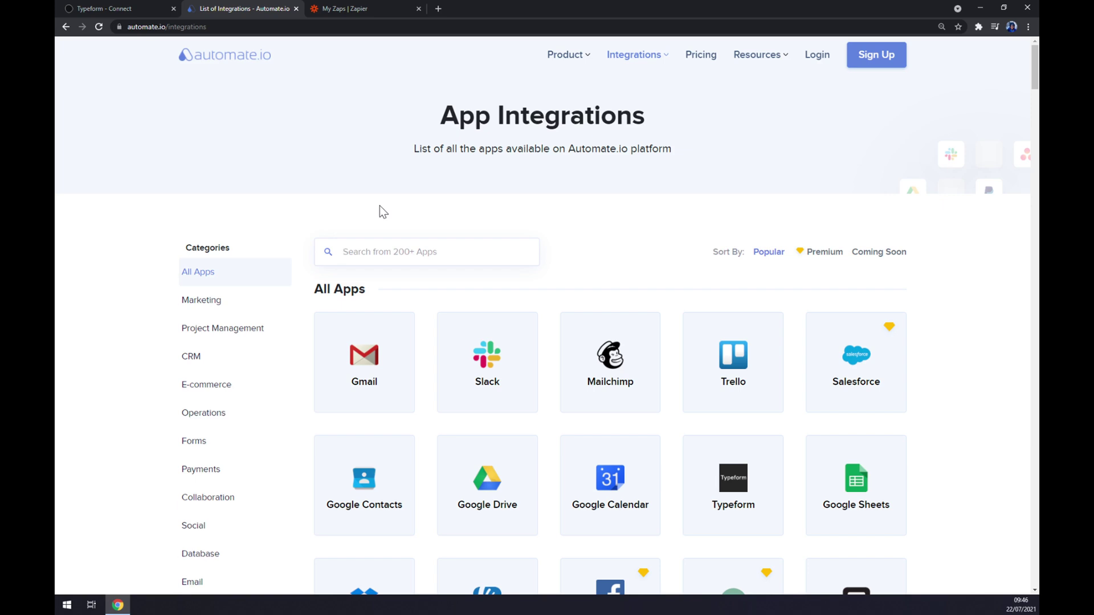
text(type)
click(365, 372)
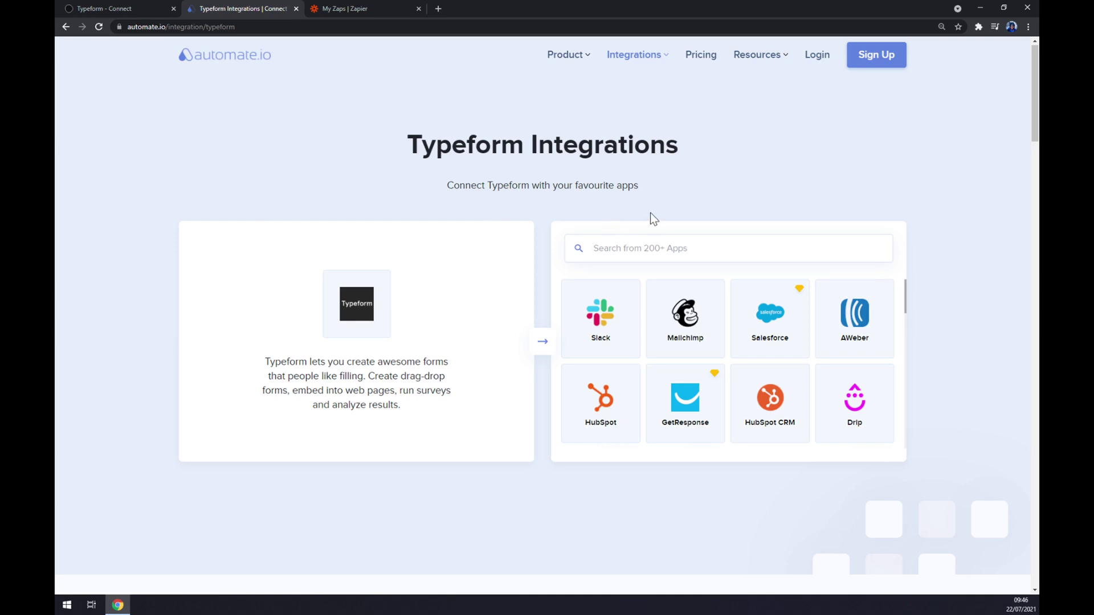
Step: Search 'airta' to open the Airtable and Typeform integration page and scroll through it
text(airta)
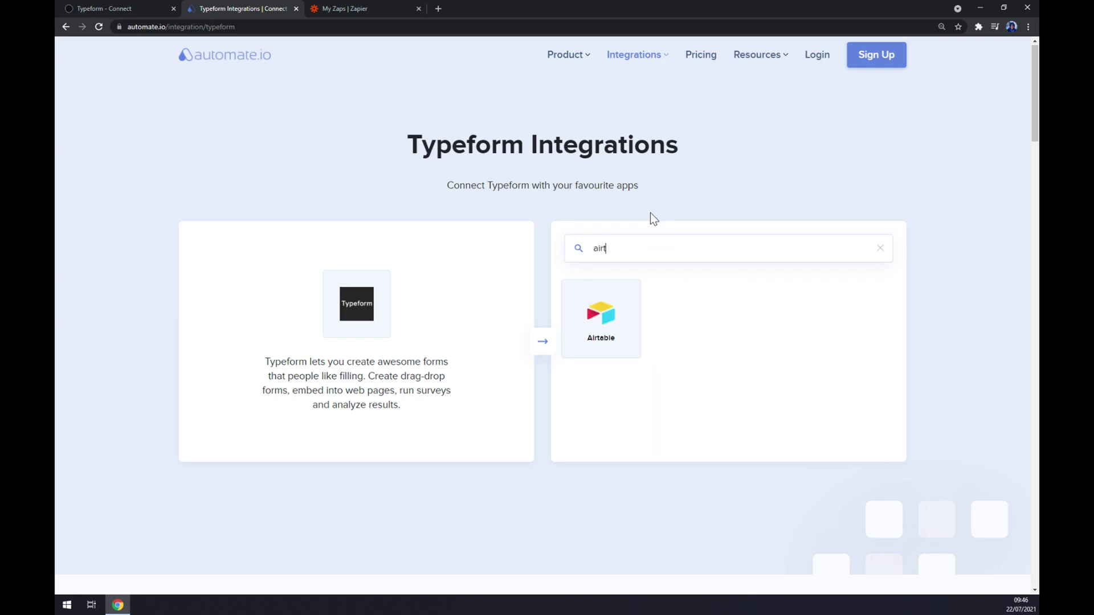
click(592, 320)
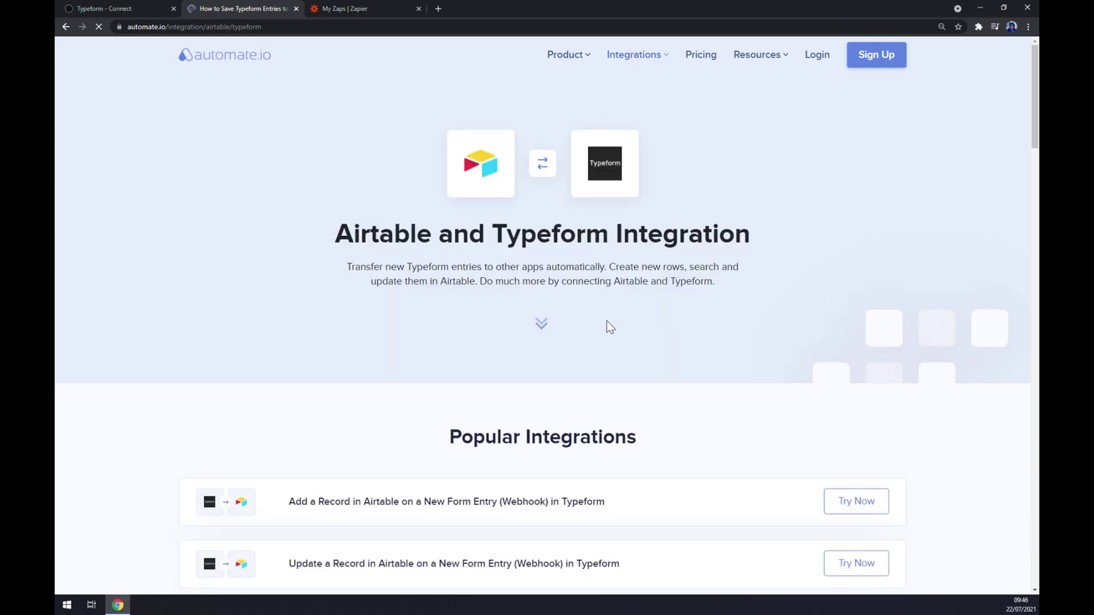
scroll(426, 267, down, 4)
scroll(393, 265, up, 3)
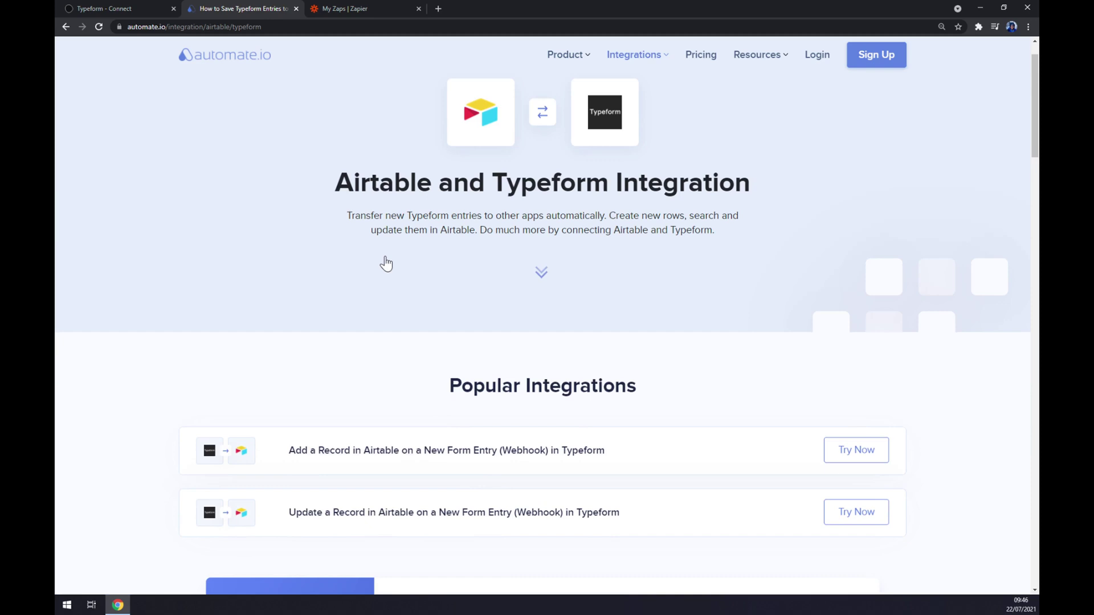
scroll(385, 261, up, 1)
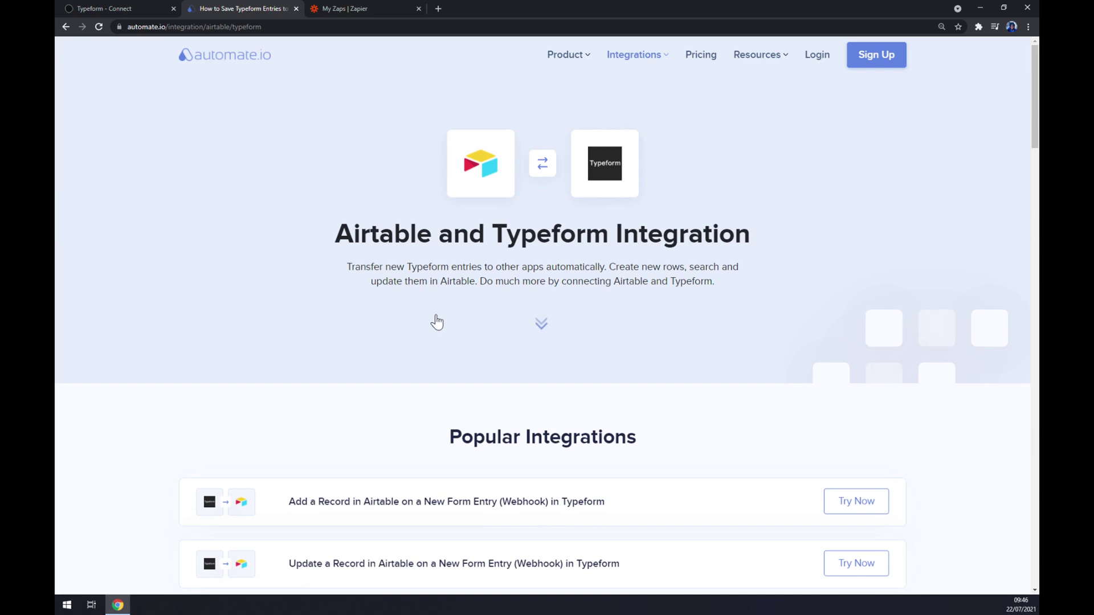
scroll(436, 323, down, 2)
scroll(437, 322, down, 1)
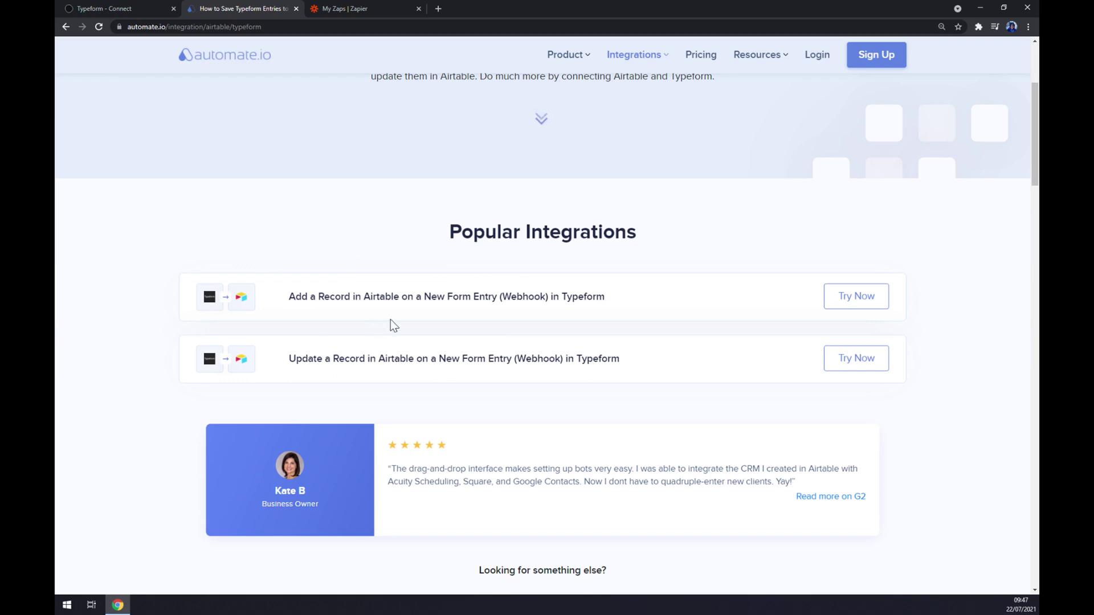
scroll(373, 274, down, 4)
scroll(383, 199, down, 4)
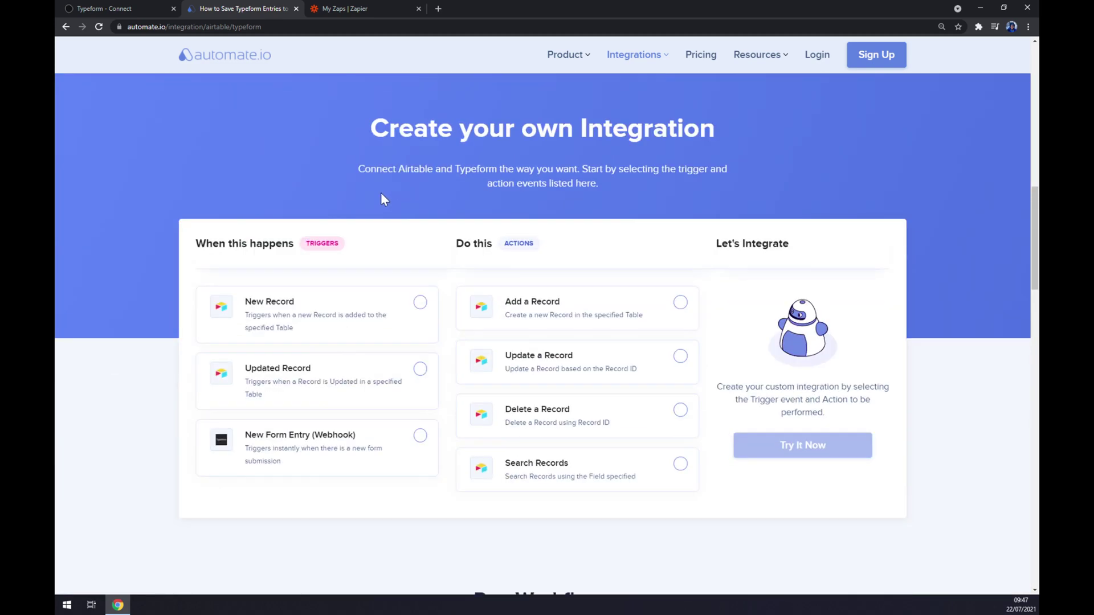
scroll(381, 193, up, 1)
Step: Choose New Form Entry (Webhook) as trigger and Add a Record as action
drag(369, 181, 717, 191)
click(717, 192)
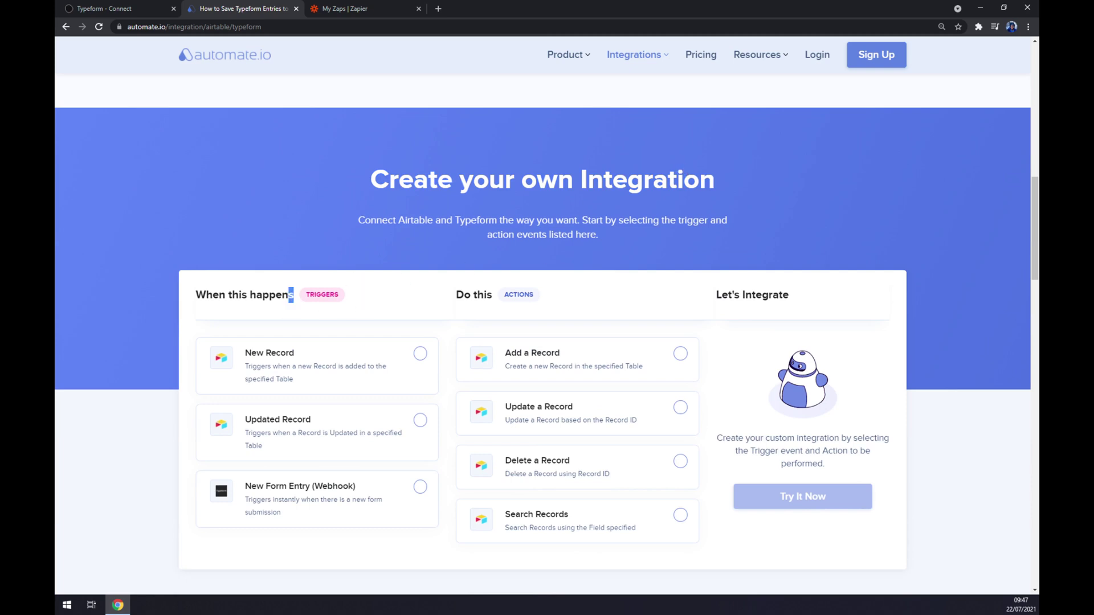
click(356, 516)
click(568, 374)
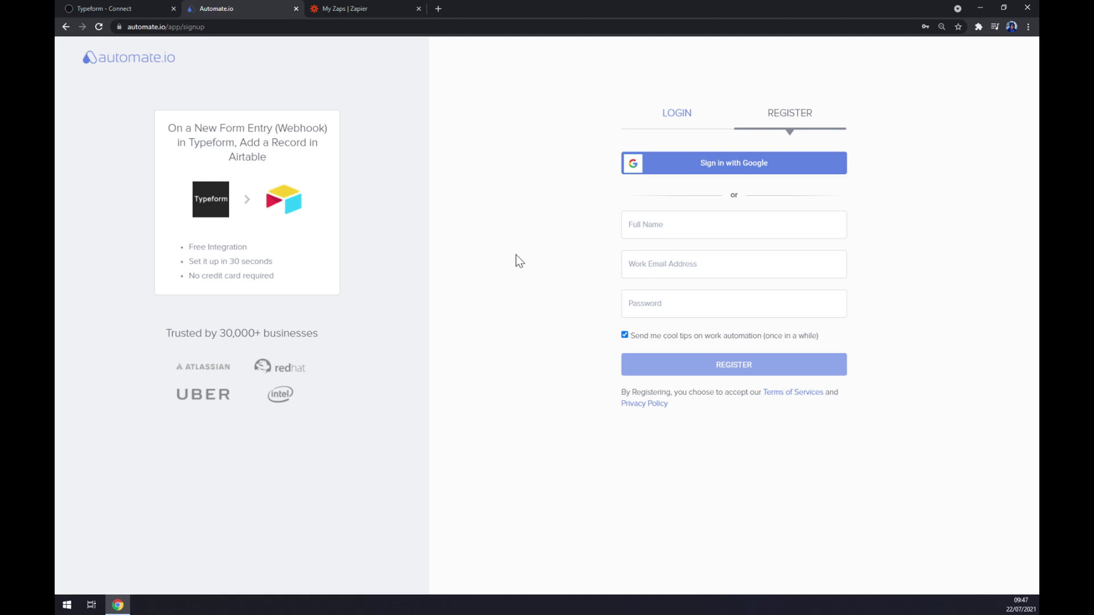
Step: Switch to the My Zaps | Zapier browser tab
click(386, 5)
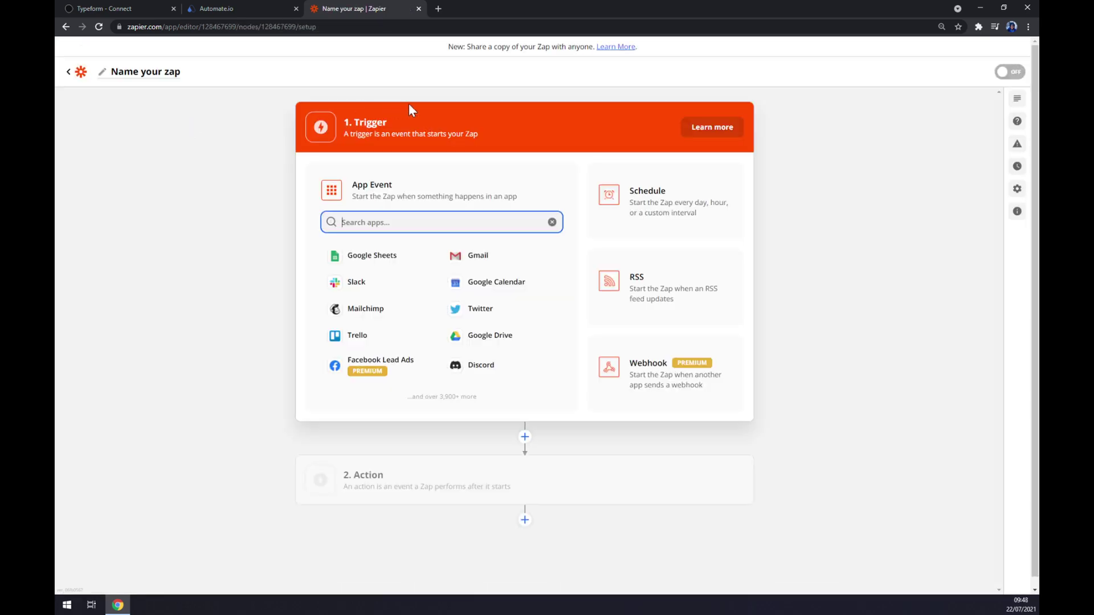
Step: Set the zap trigger to Typeform's New Entry event, found by searching 'type'
click(500, 140)
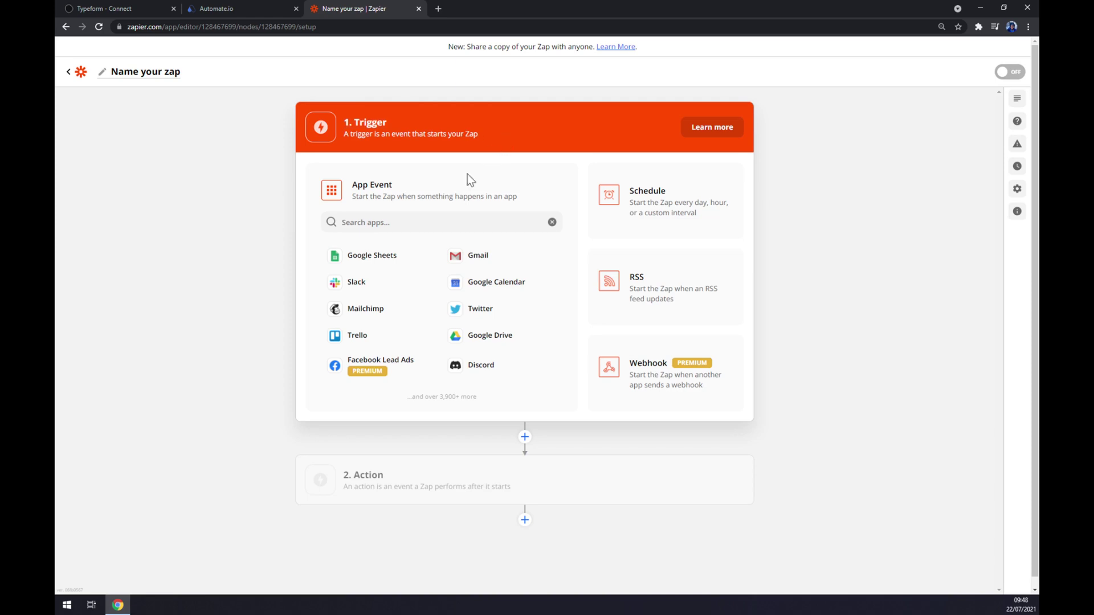
click(343, 222)
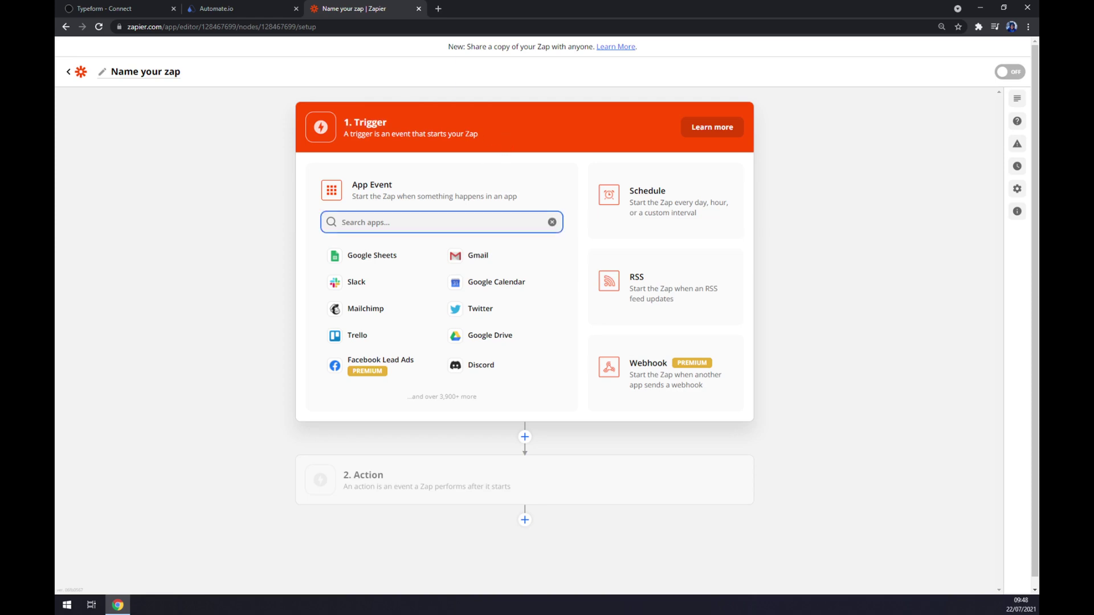
text(type)
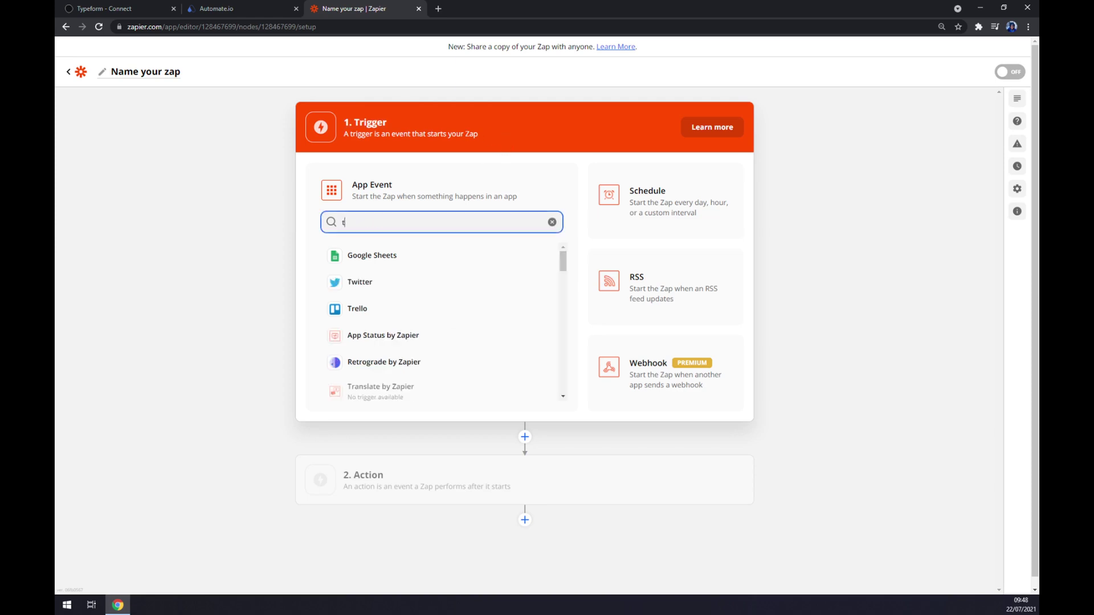
click(372, 255)
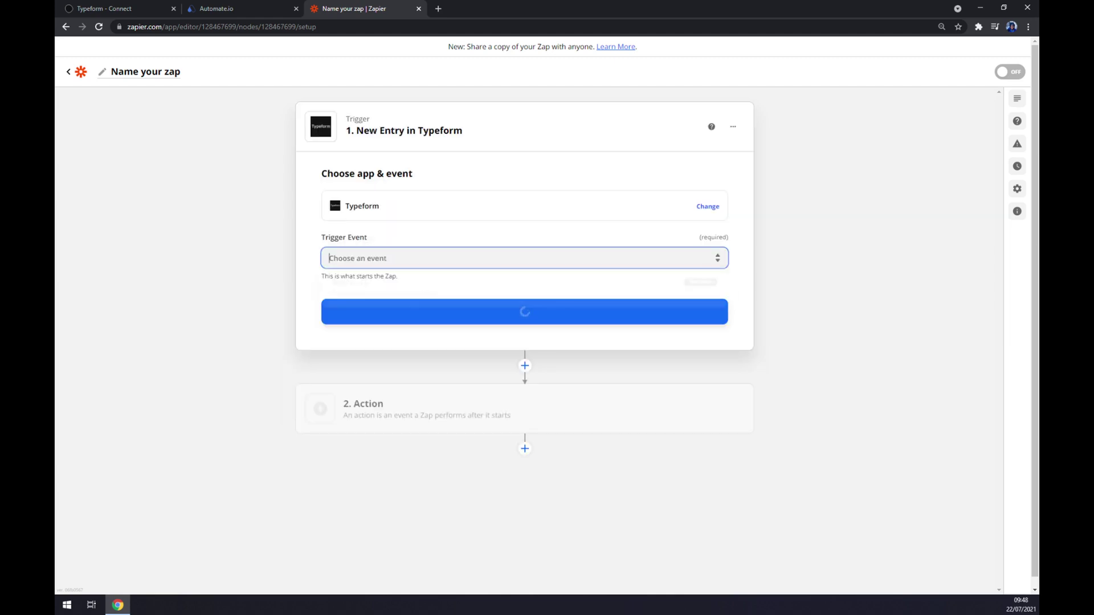
click(379, 290)
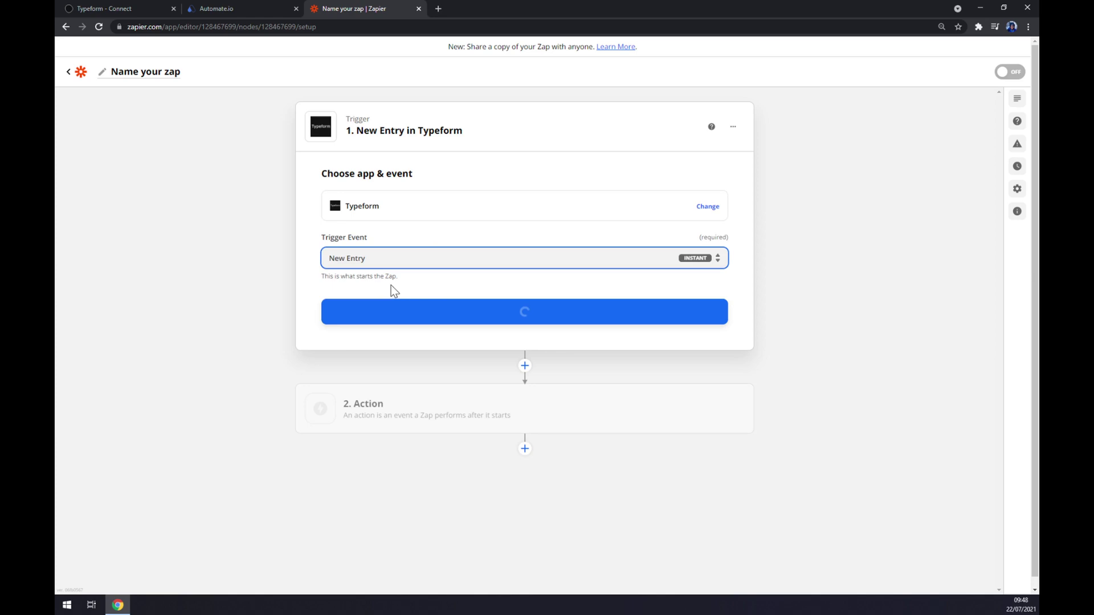
click(508, 314)
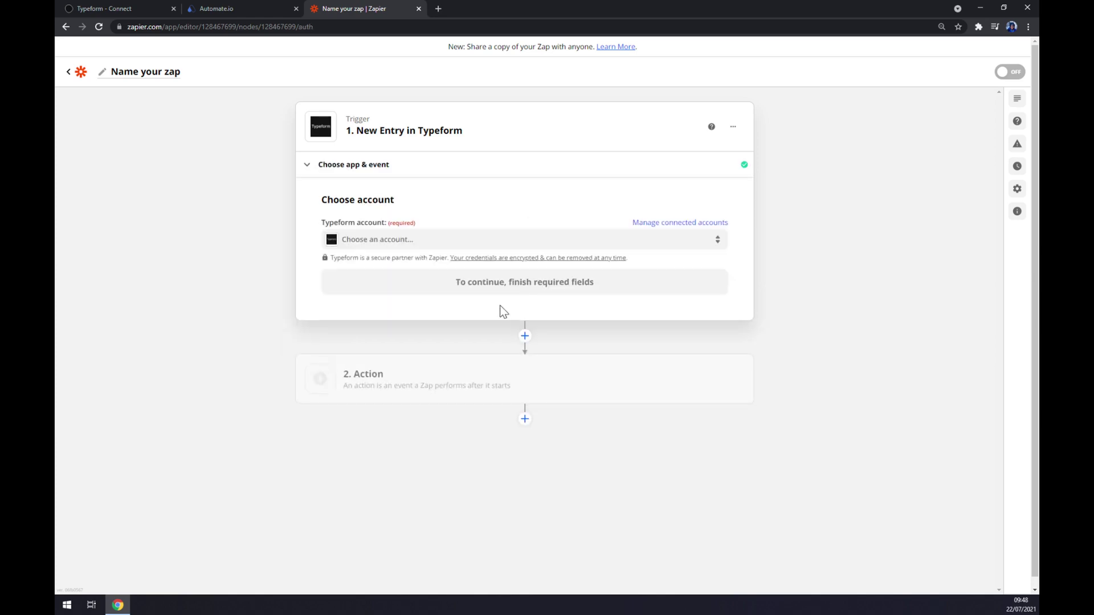
Step: Link the connected Typeform account and the 'Typeform Test' form to the trigger
click(374, 245)
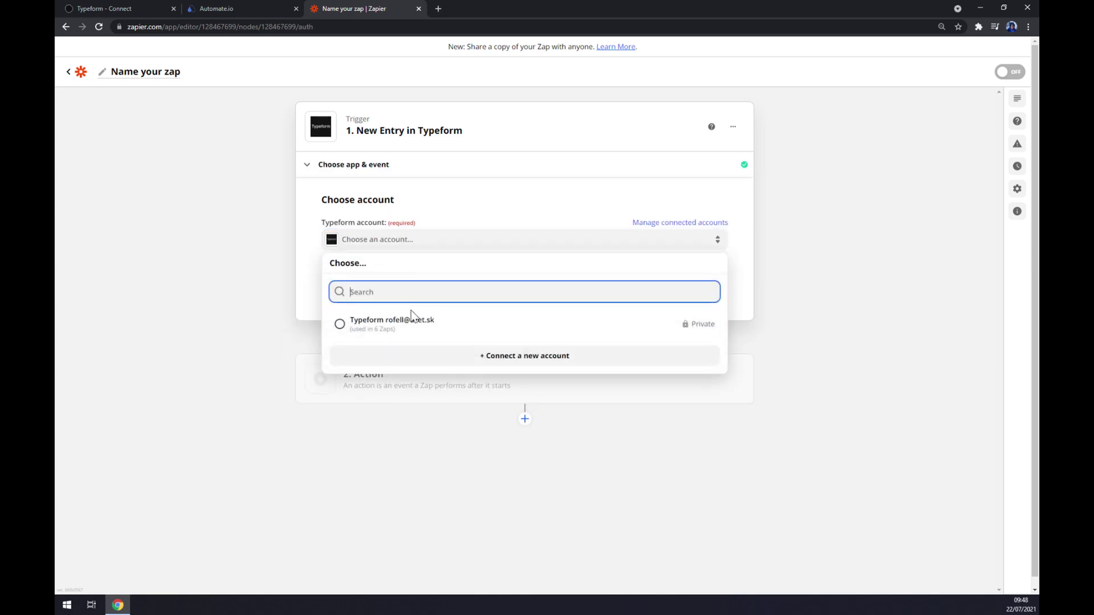
click(399, 329)
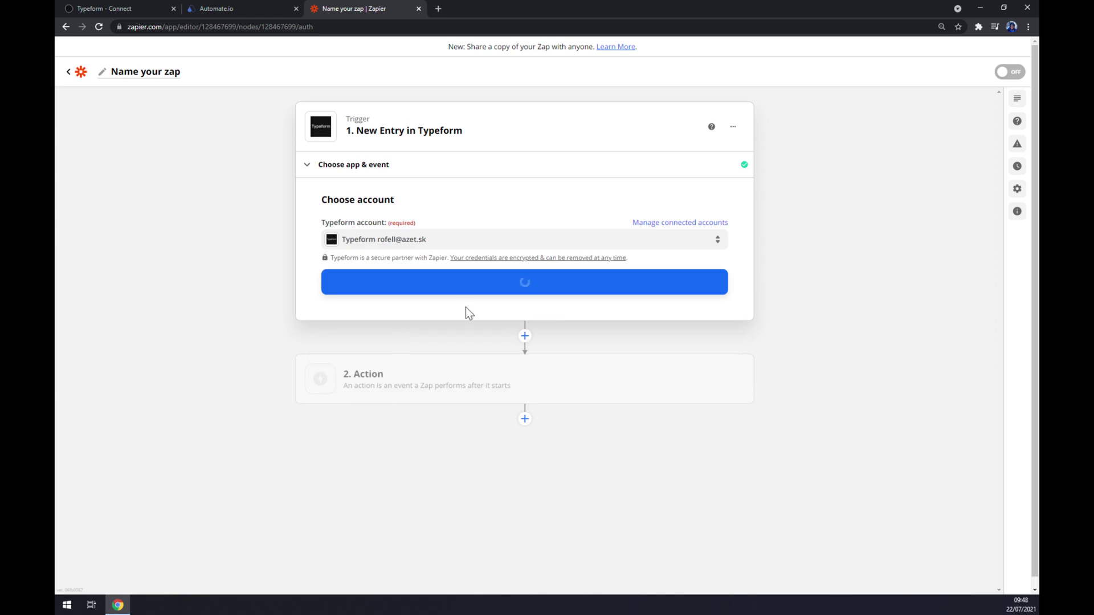
click(479, 294)
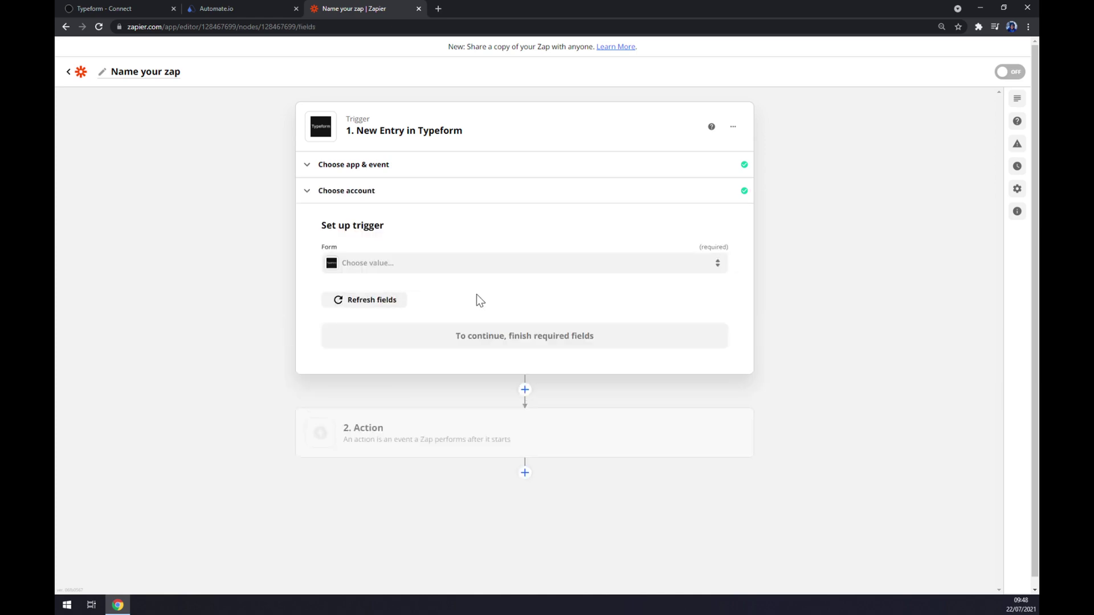
click(457, 267)
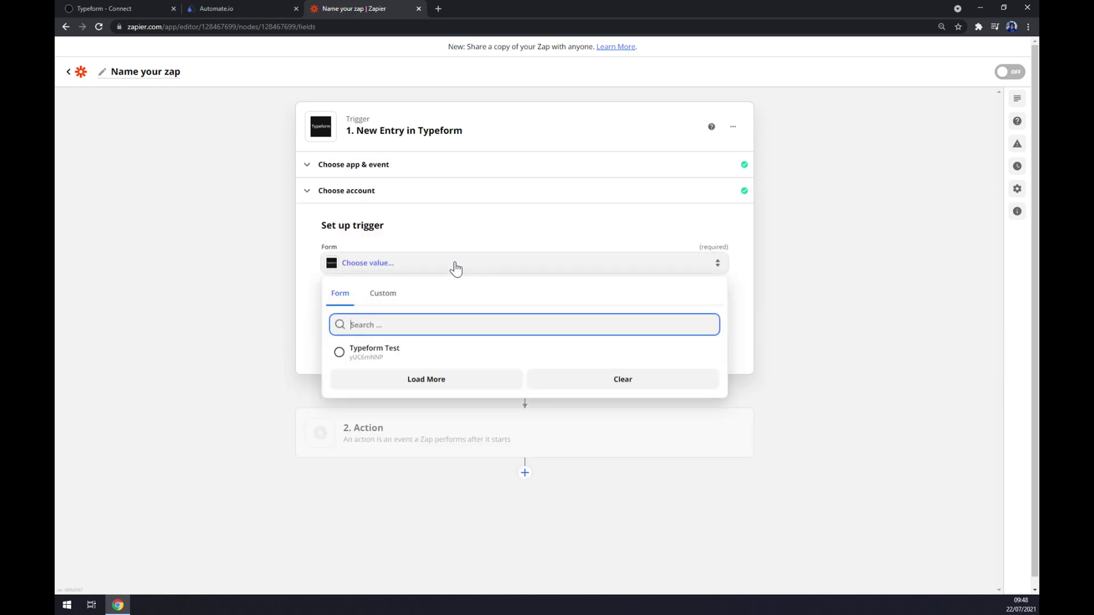
click(394, 361)
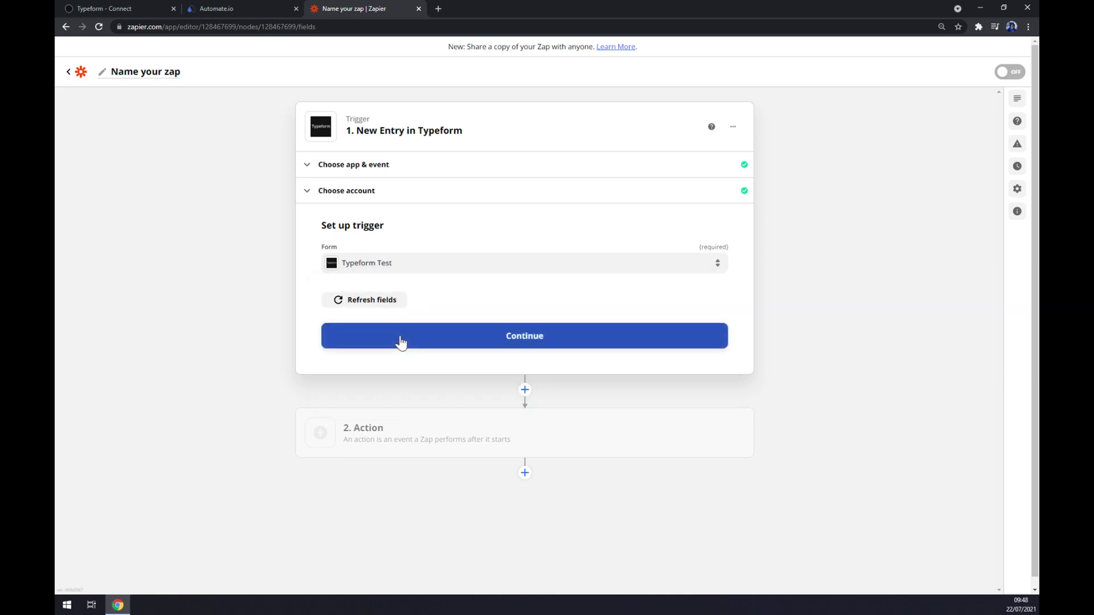
click(398, 341)
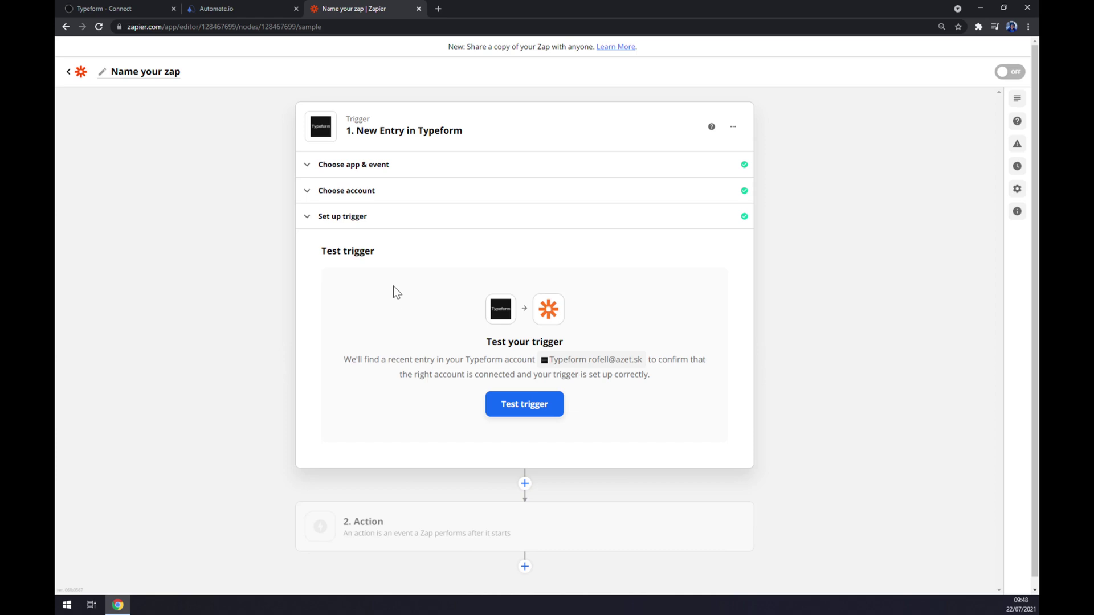
Step: Make the action step Airtable's Create Record event, found by searching 'airt'
click(365, 529)
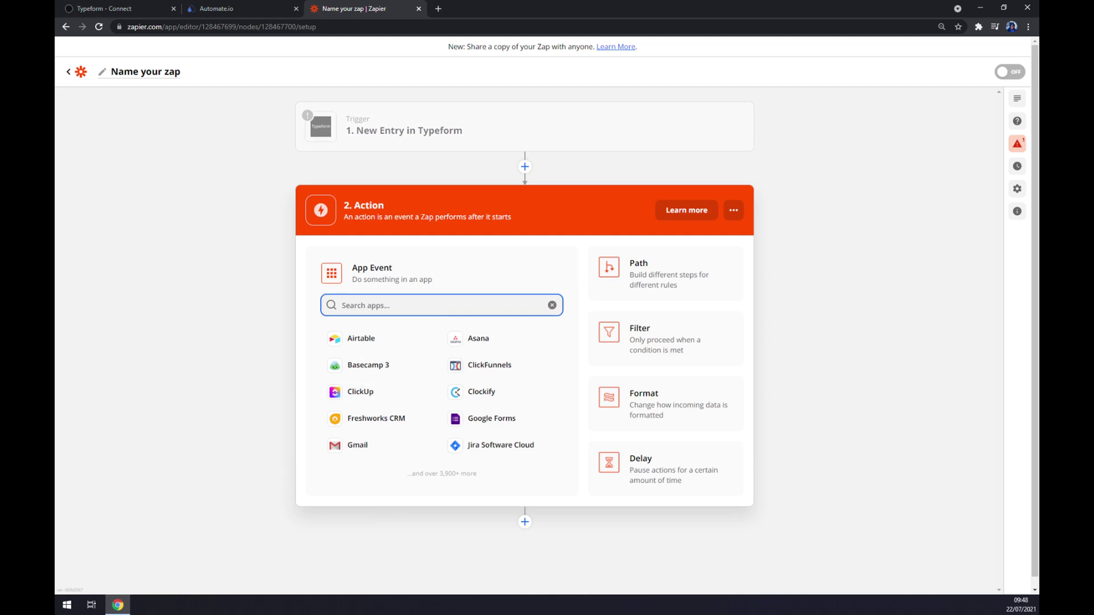
text(airt)
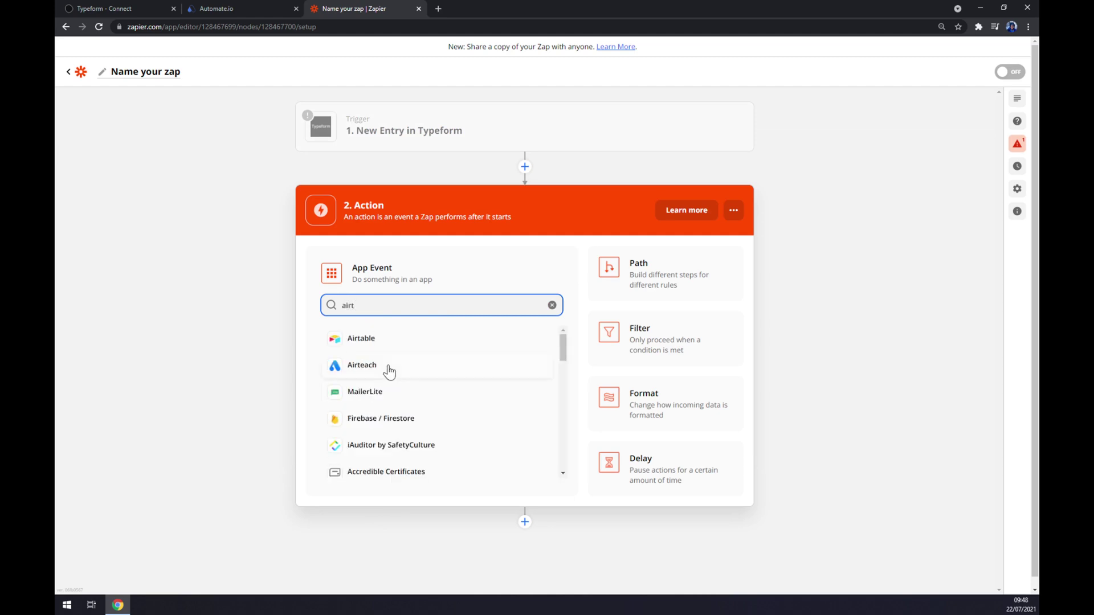
click(371, 341)
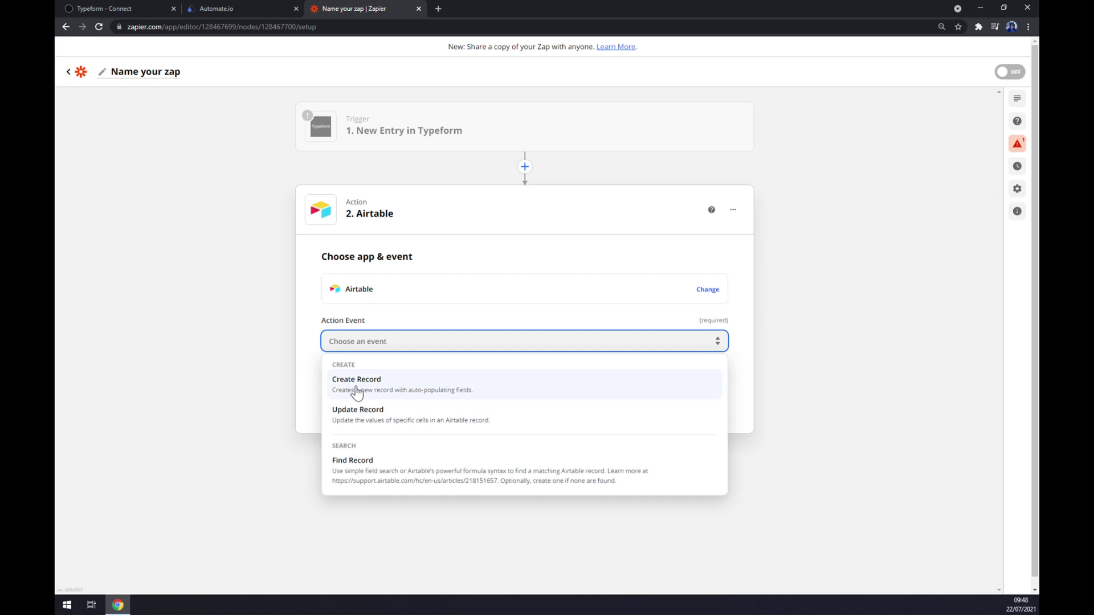
click(358, 388)
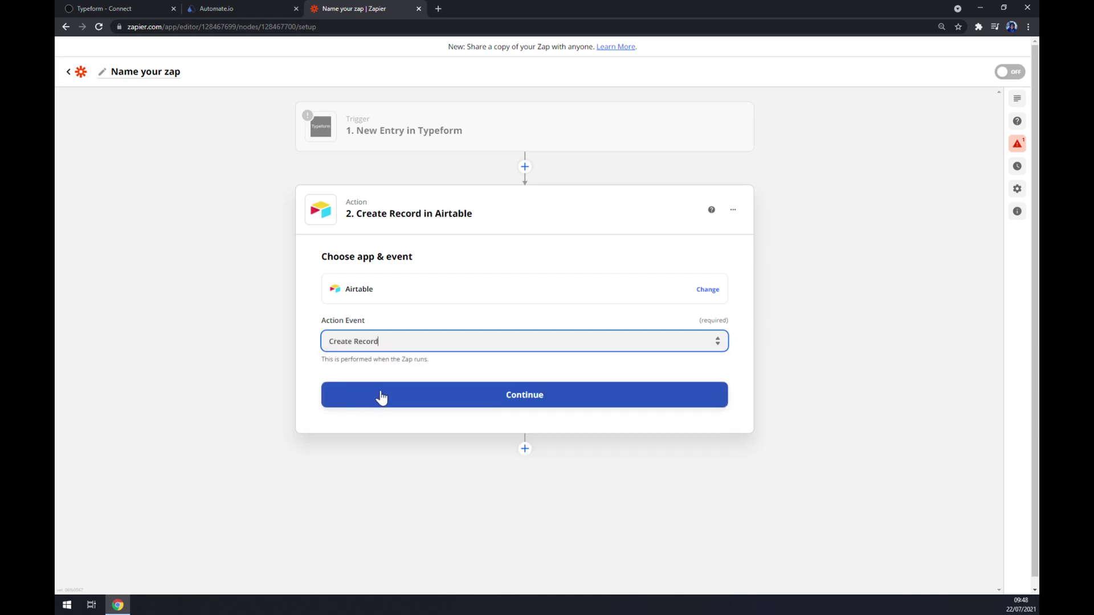
click(382, 398)
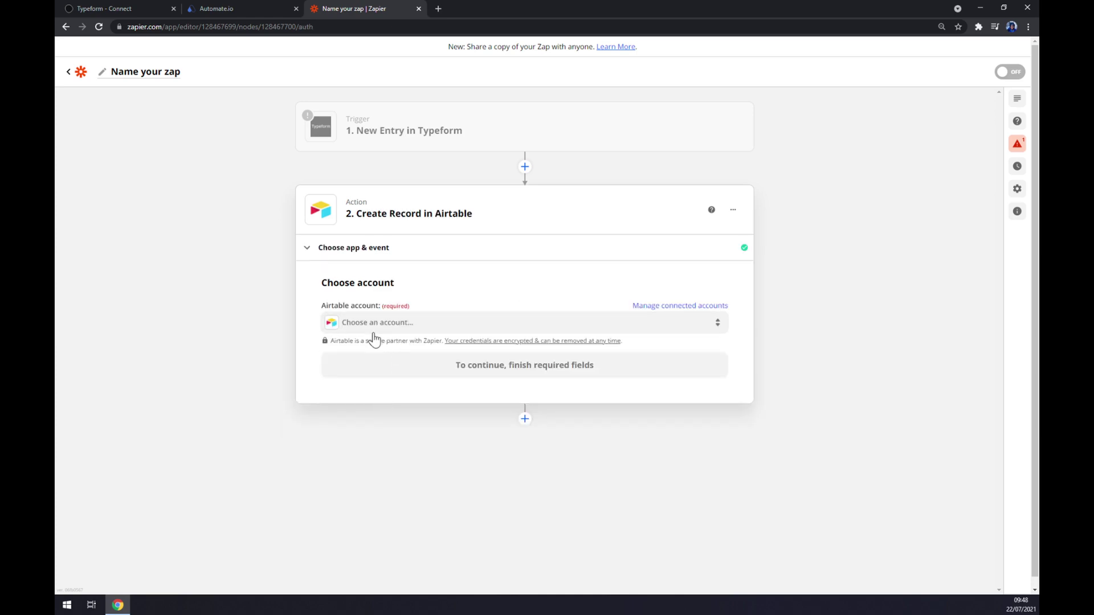